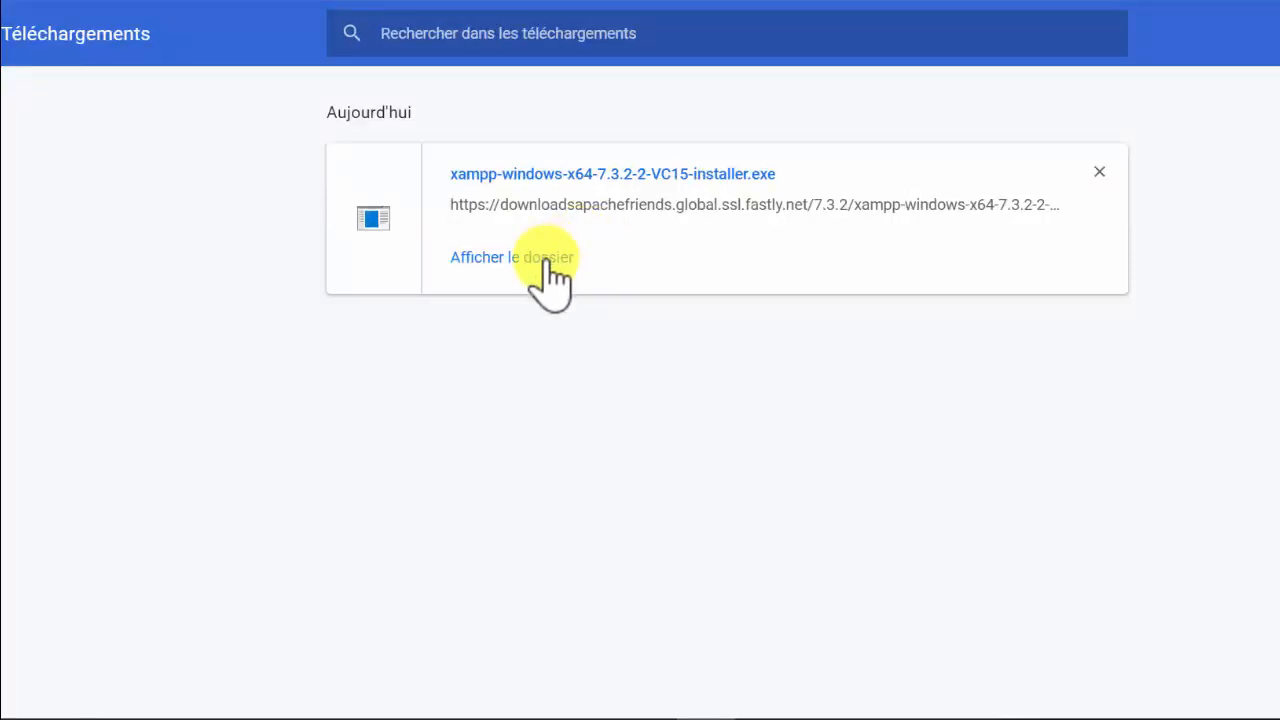
# Run xampp-windows-x64-7.3.2-2-VC15-installer.exe from the downloads folder and proceed past the UAC warning to the component selection.
pyautogui.click(547, 258)
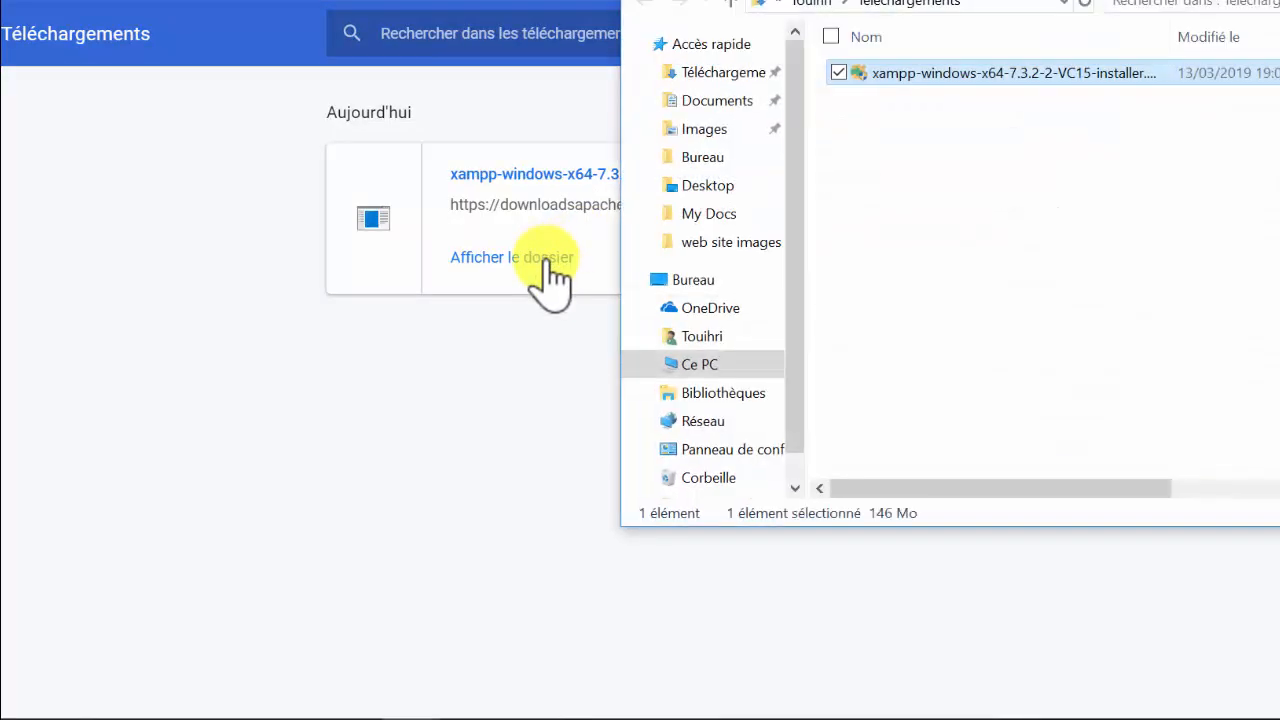
pyautogui.doubleClick(905, 73)
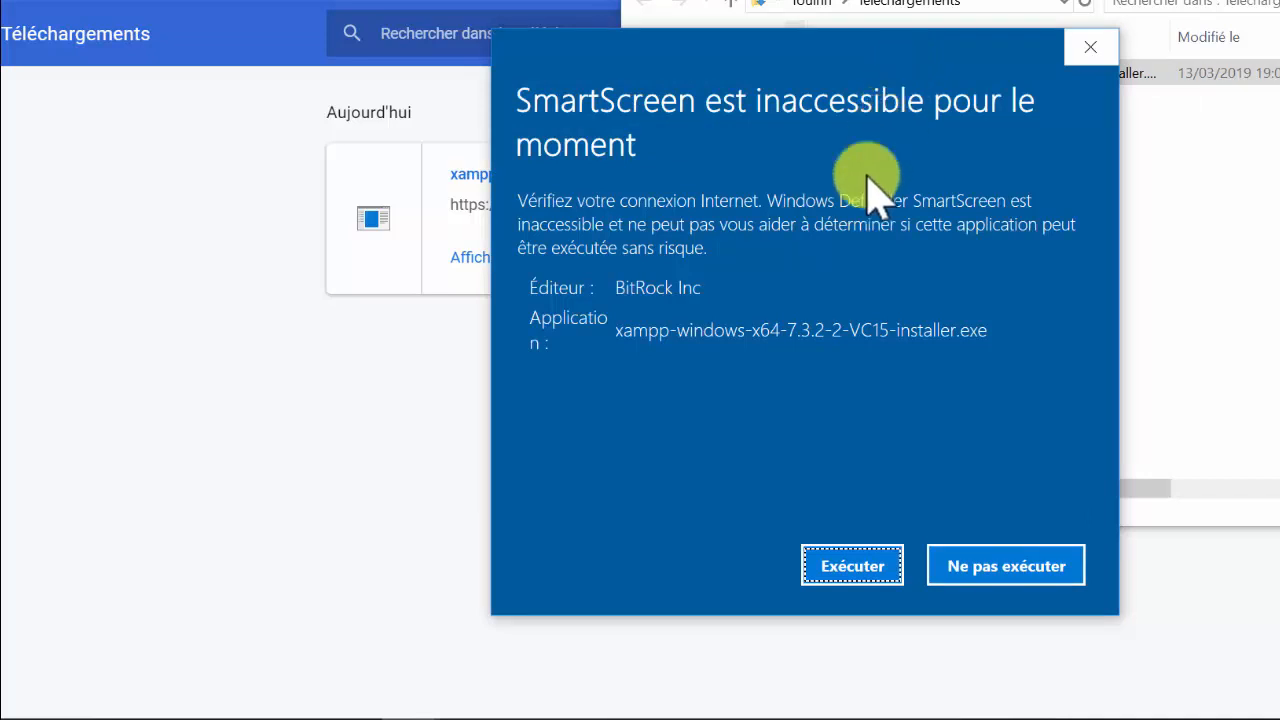
pyautogui.click(880, 567)
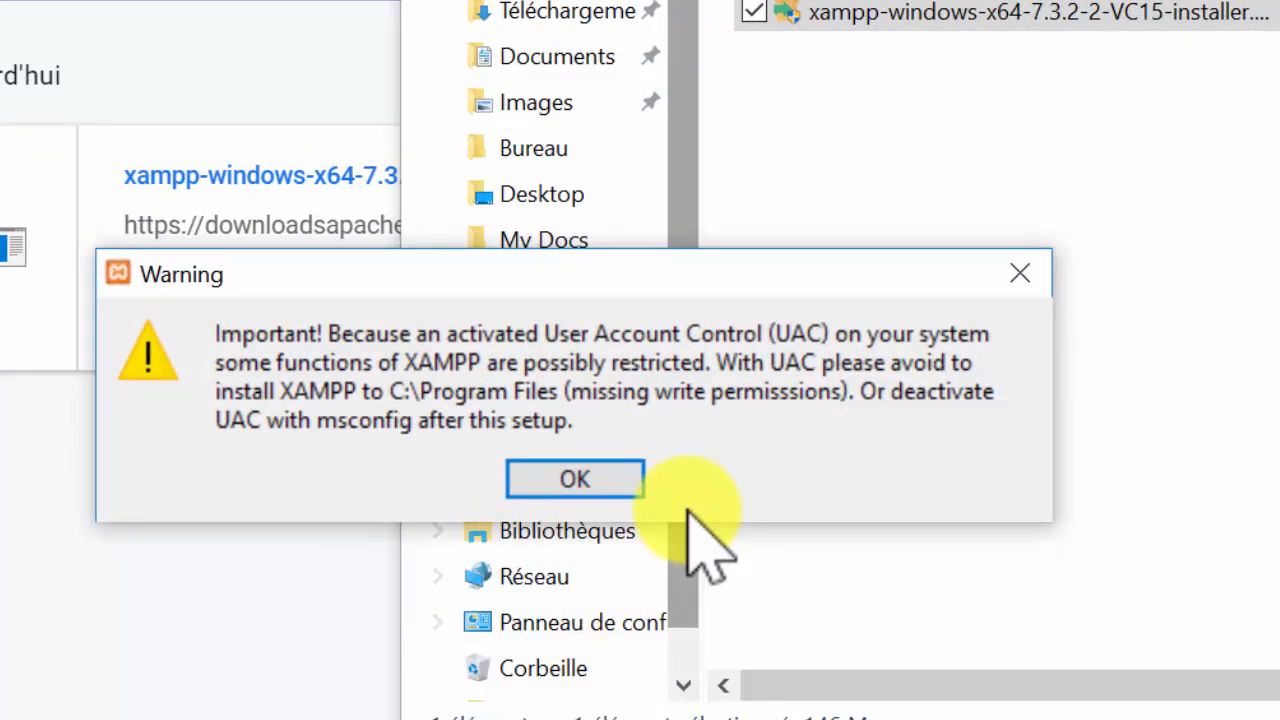
pyautogui.click(625, 478)
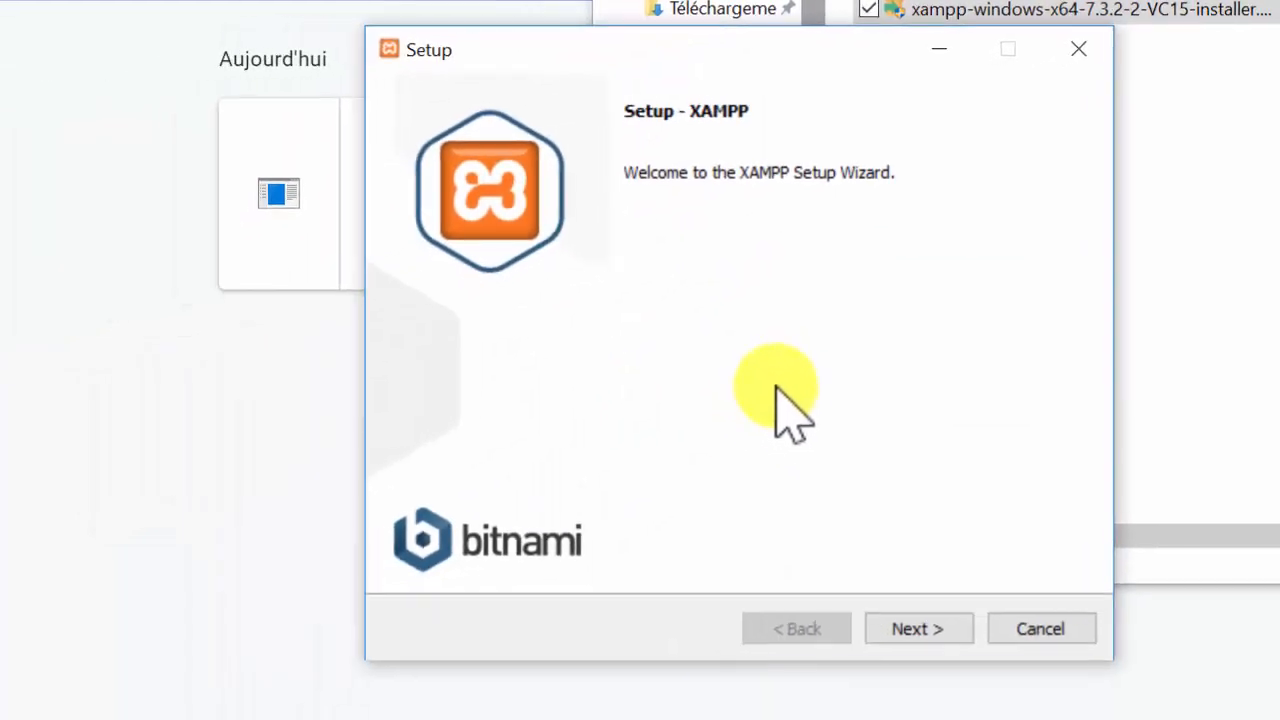
pyautogui.click(918, 629)
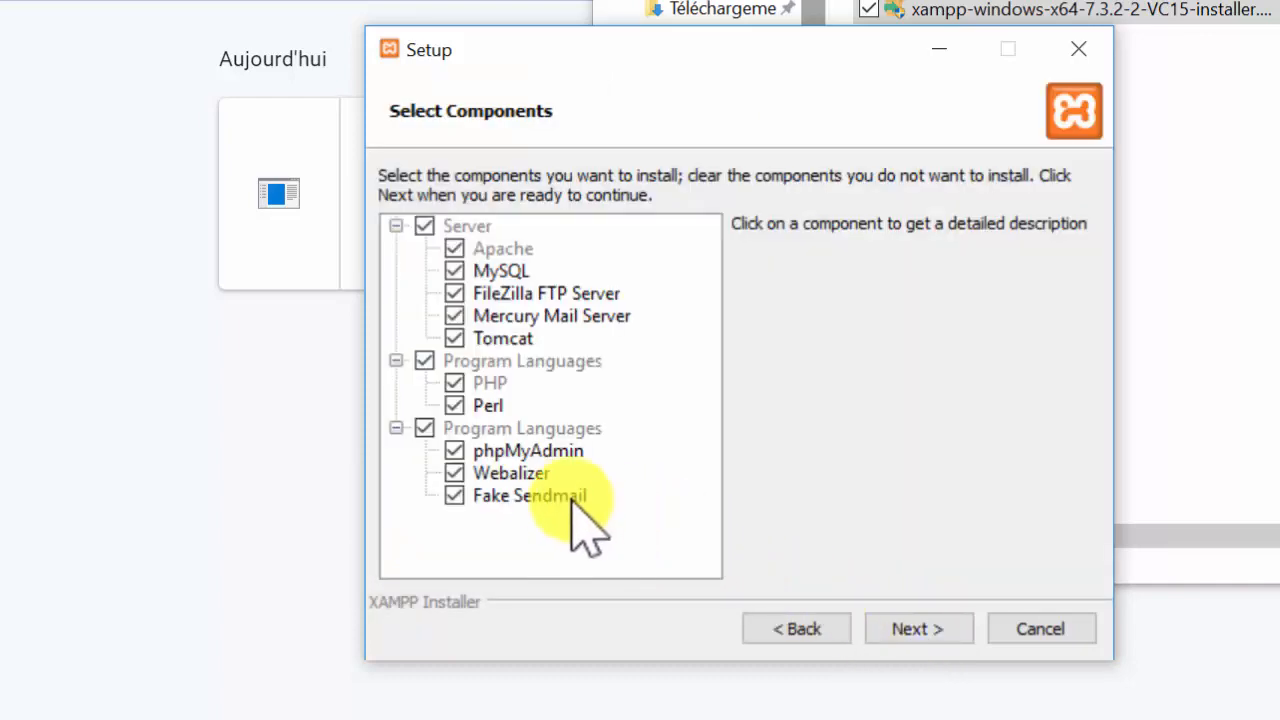
# Exclude Fake Sendmail, Webalizer, Perl, Tomcat and Mercury Mail Server from the XAMPP components and continue to the installation folder.
pyautogui.click(463, 495)
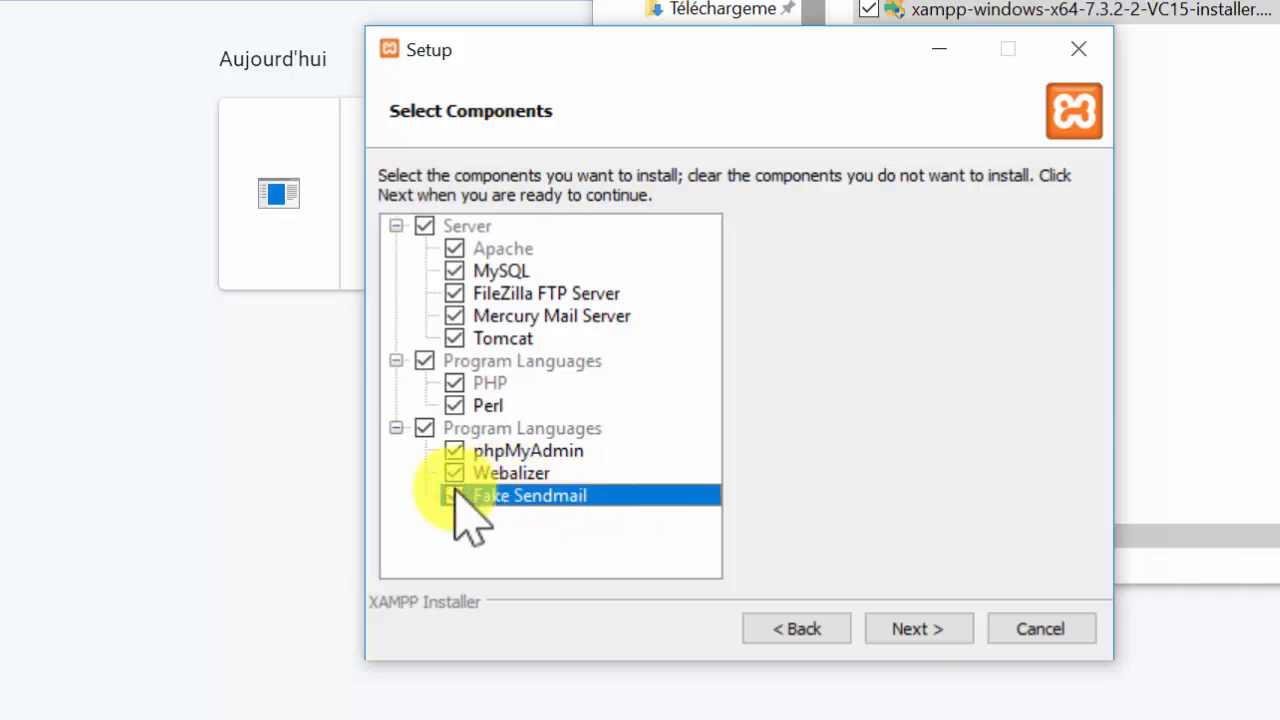
pyautogui.click(455, 473)
pyautogui.click(461, 400)
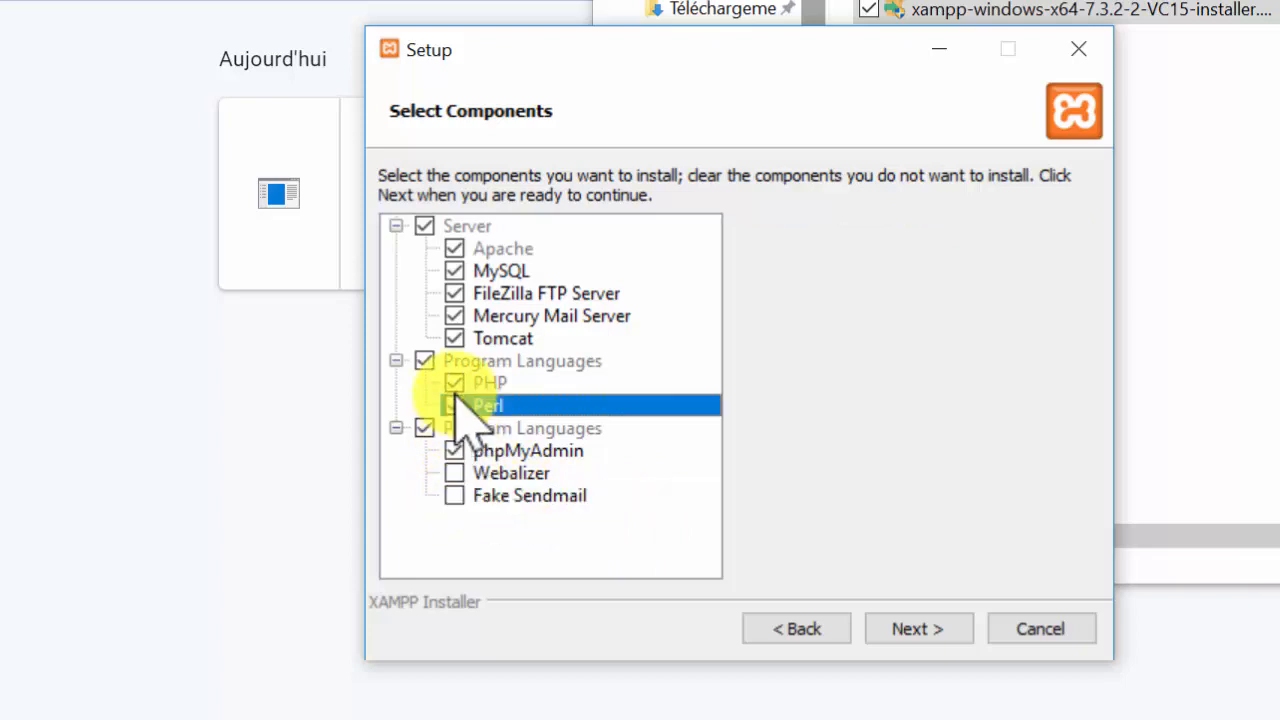
pyautogui.click(456, 402)
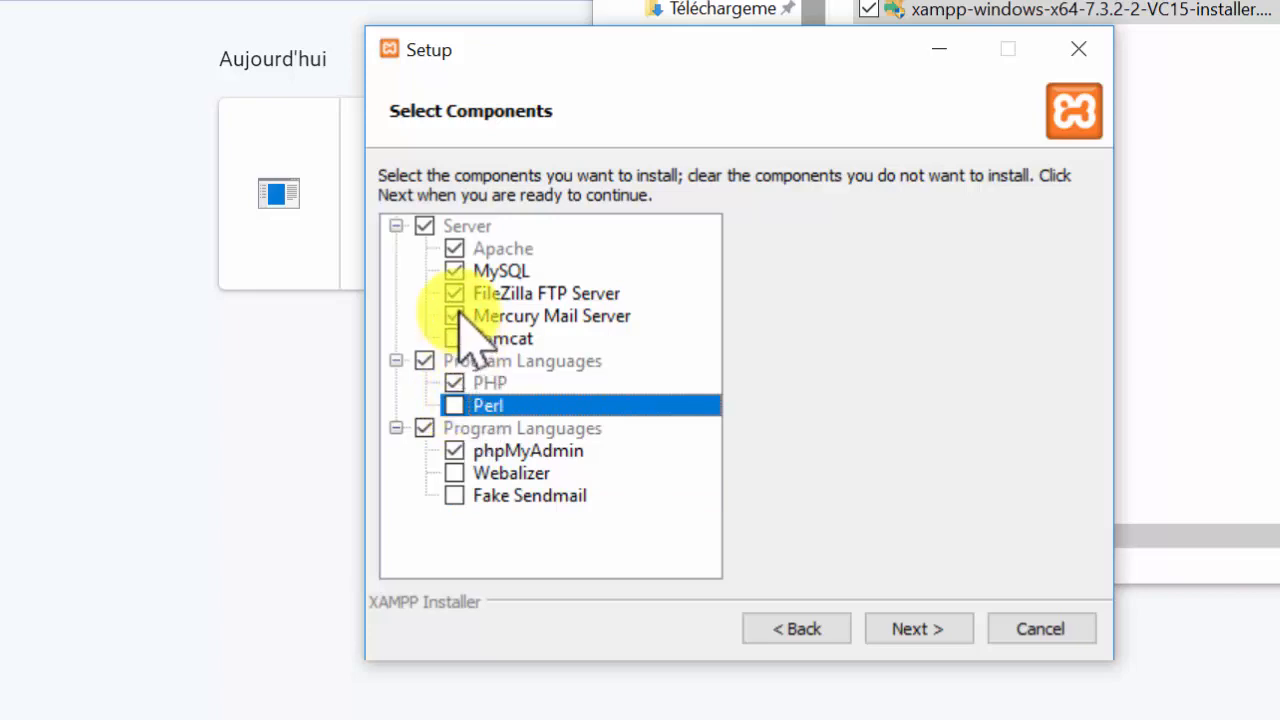
pyautogui.click(455, 316)
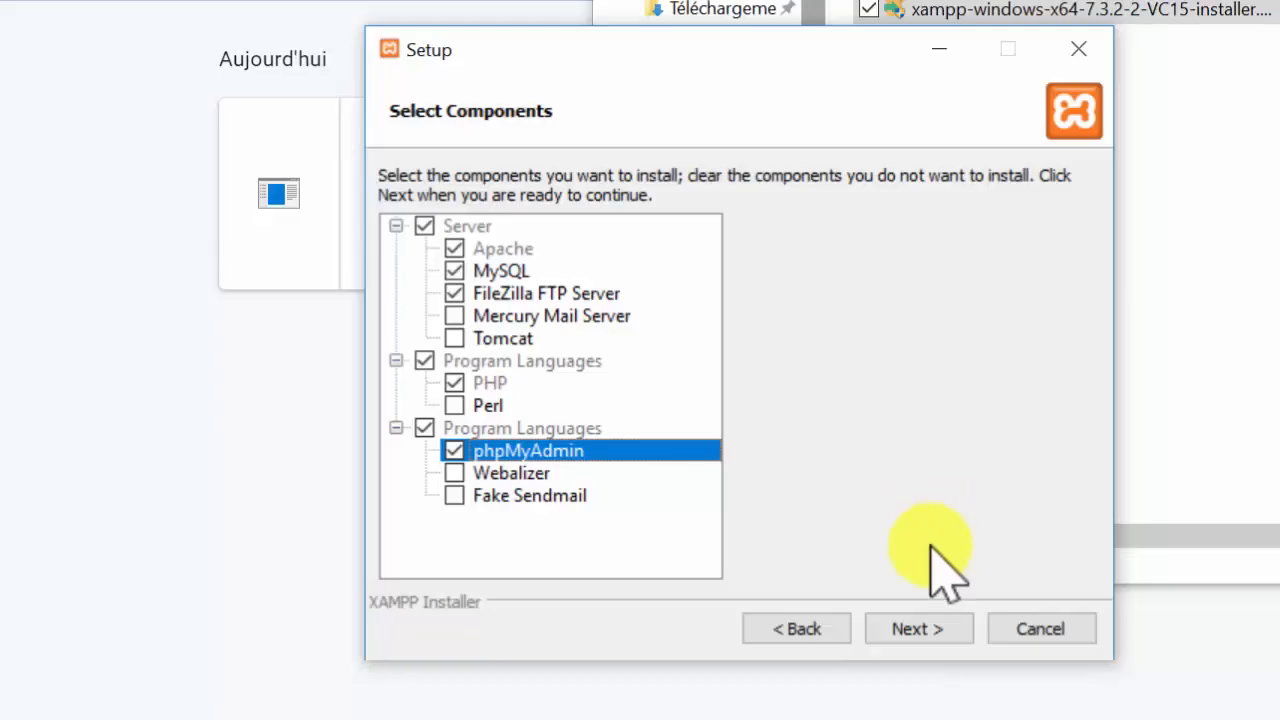
pyautogui.click(940, 626)
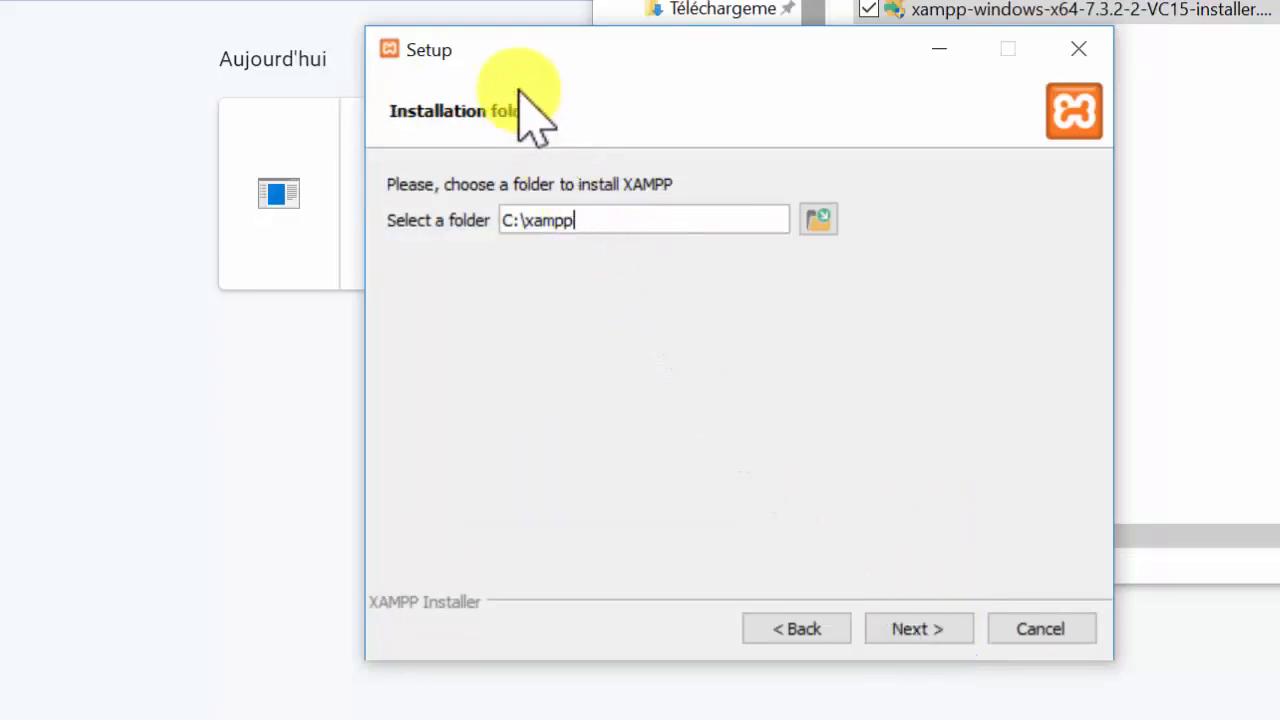
# Keep C:\xampp as the installation folder, decline learning more about Bitnami, and start the XAMPP installation.
pyautogui.moveTo(571, 220); pyautogui.dragTo(509, 218)
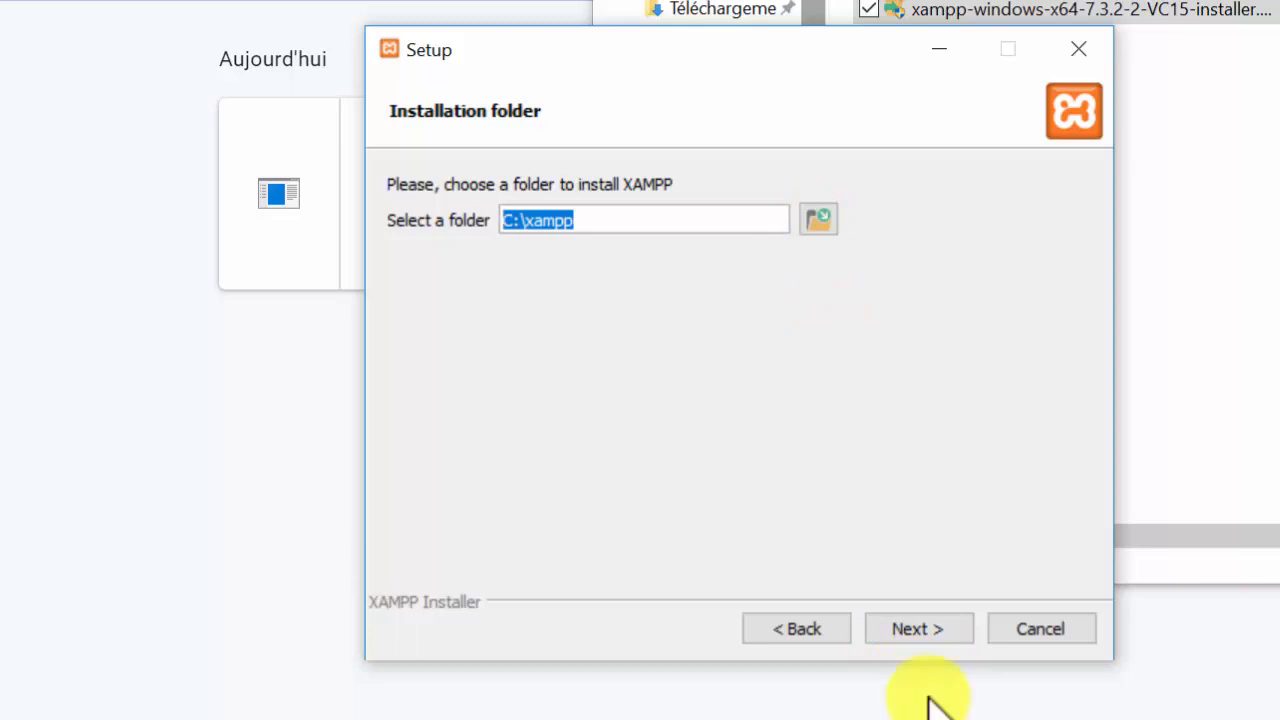
pyautogui.click(916, 629)
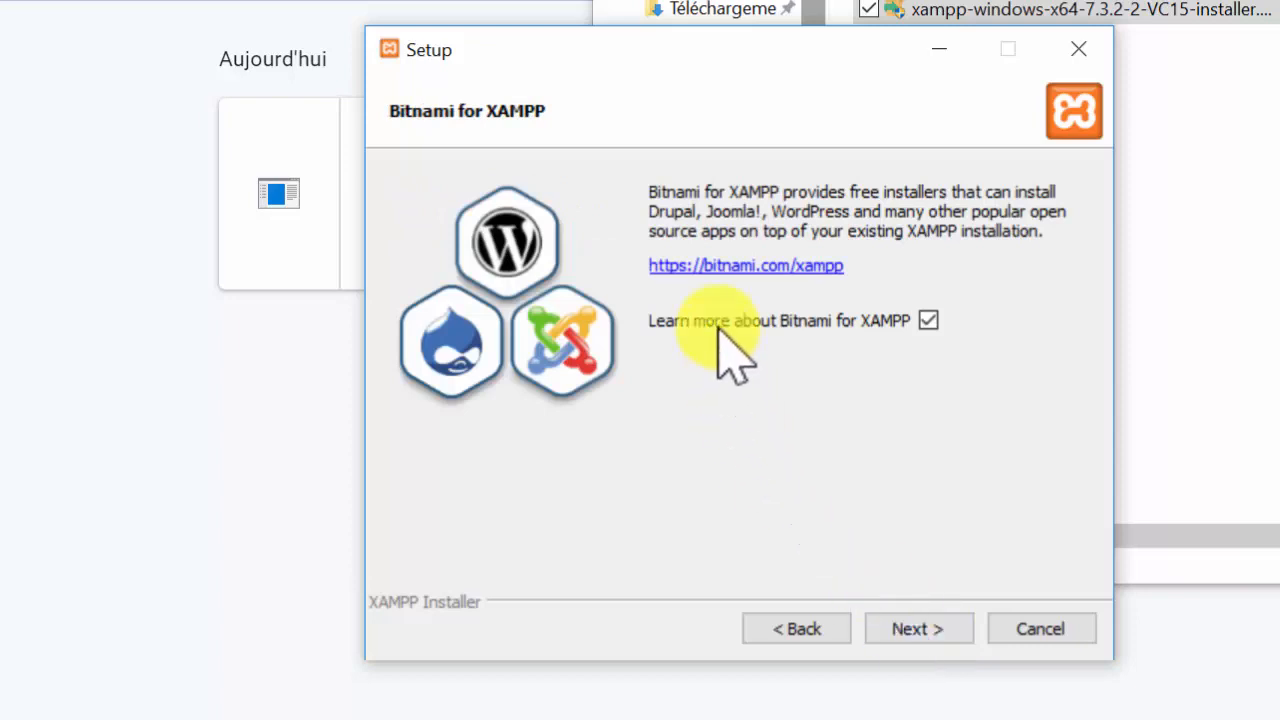
pyautogui.click(928, 321)
pyautogui.click(910, 626)
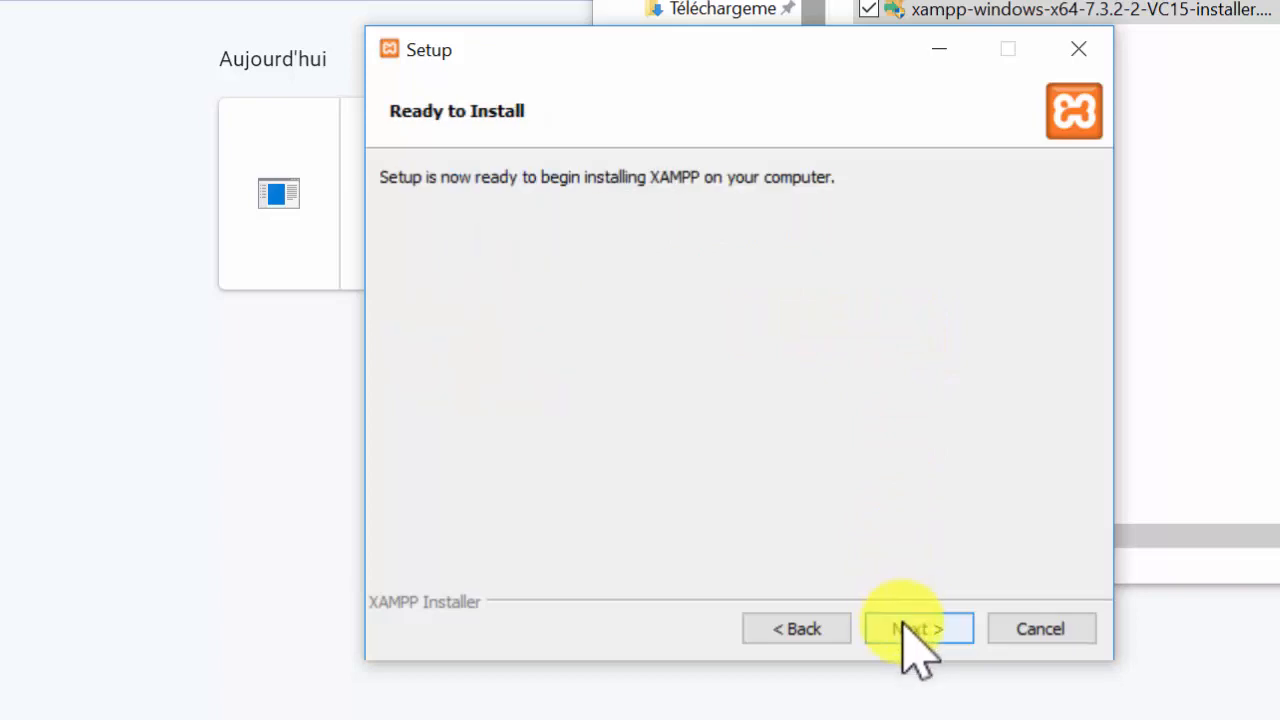
pyautogui.click(912, 630)
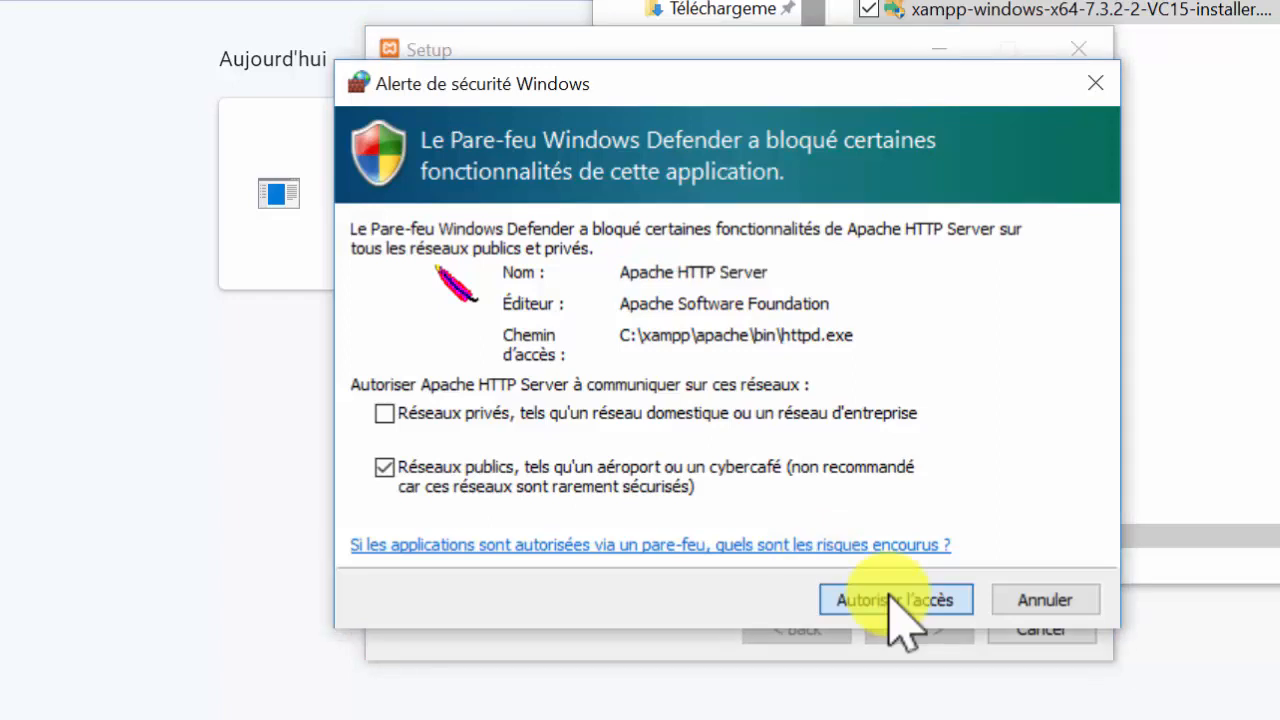
# Allow Apache HTTP Server through the firewall on public networks and finish setup, starting the Control Panel in English.
pyautogui.click(895, 600)
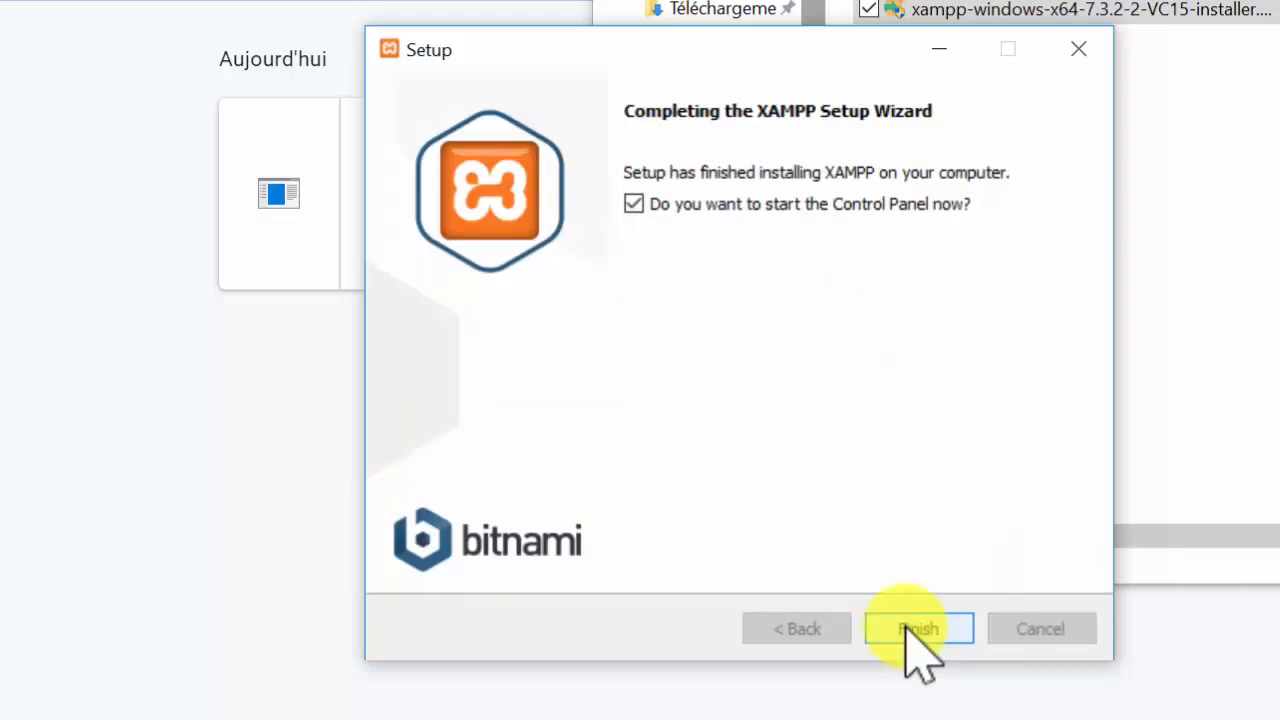
pyautogui.click(905, 630)
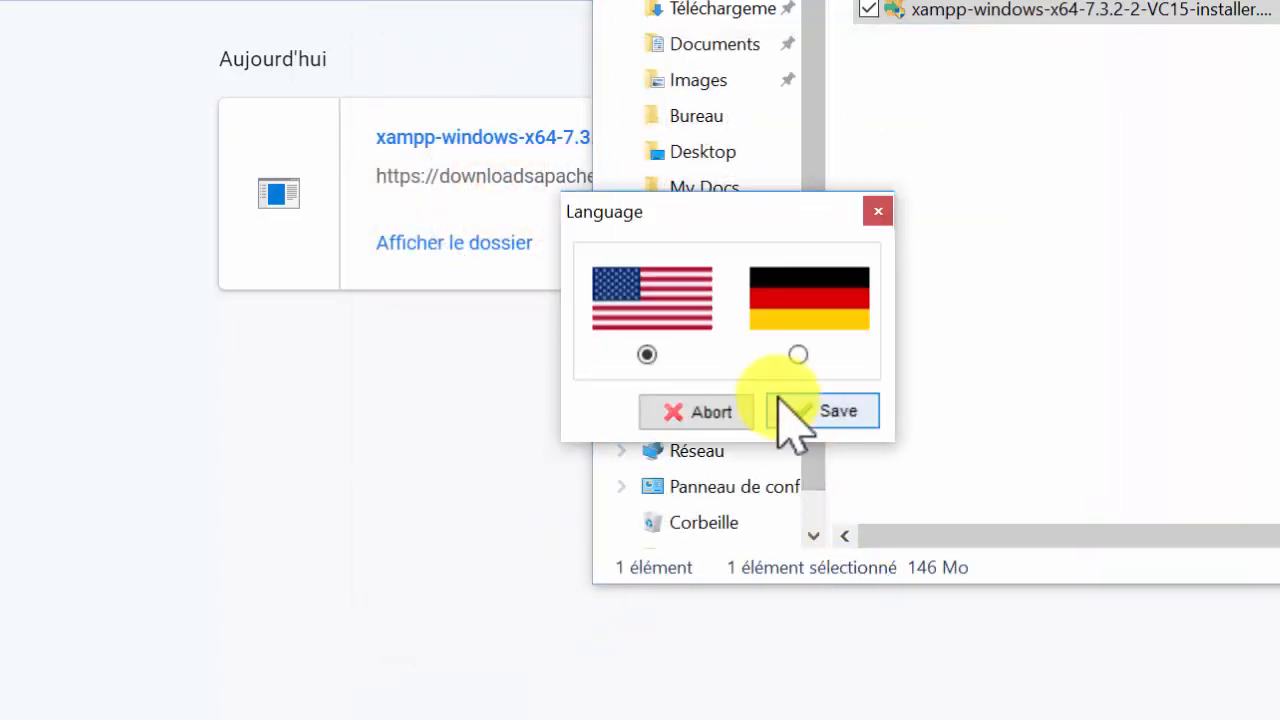
pyautogui.click(819, 406)
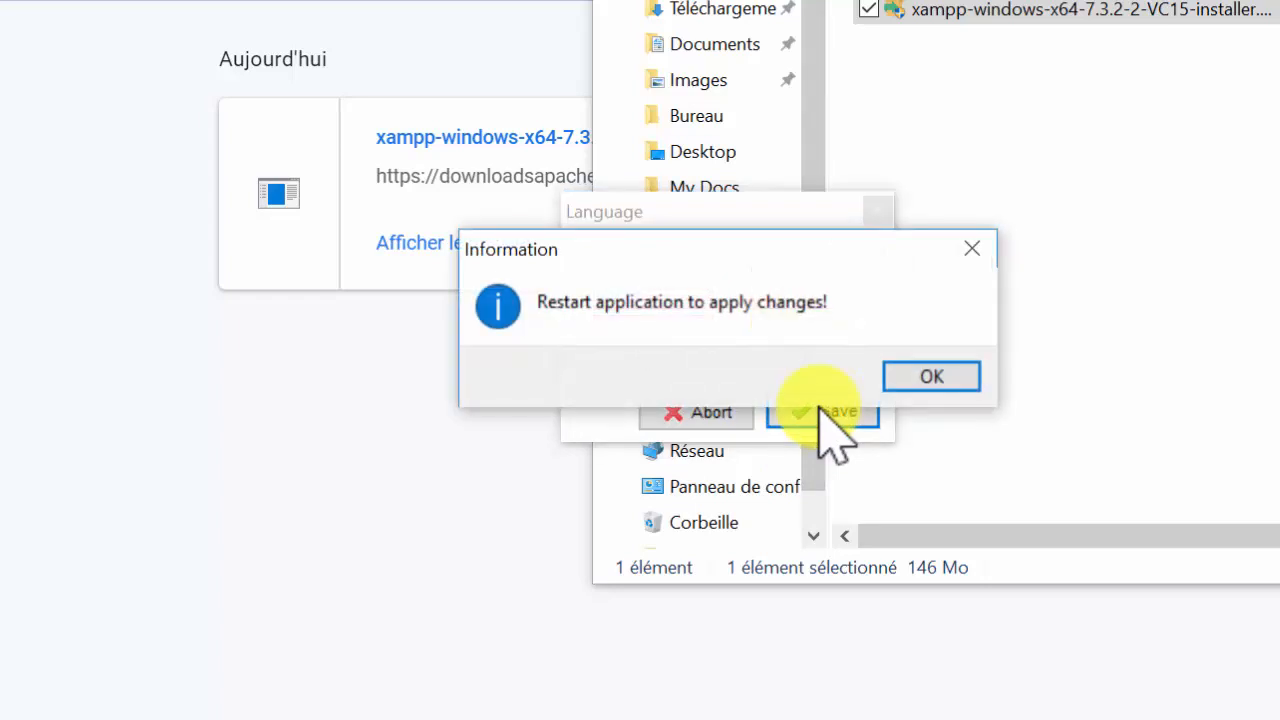
pyautogui.click(922, 372)
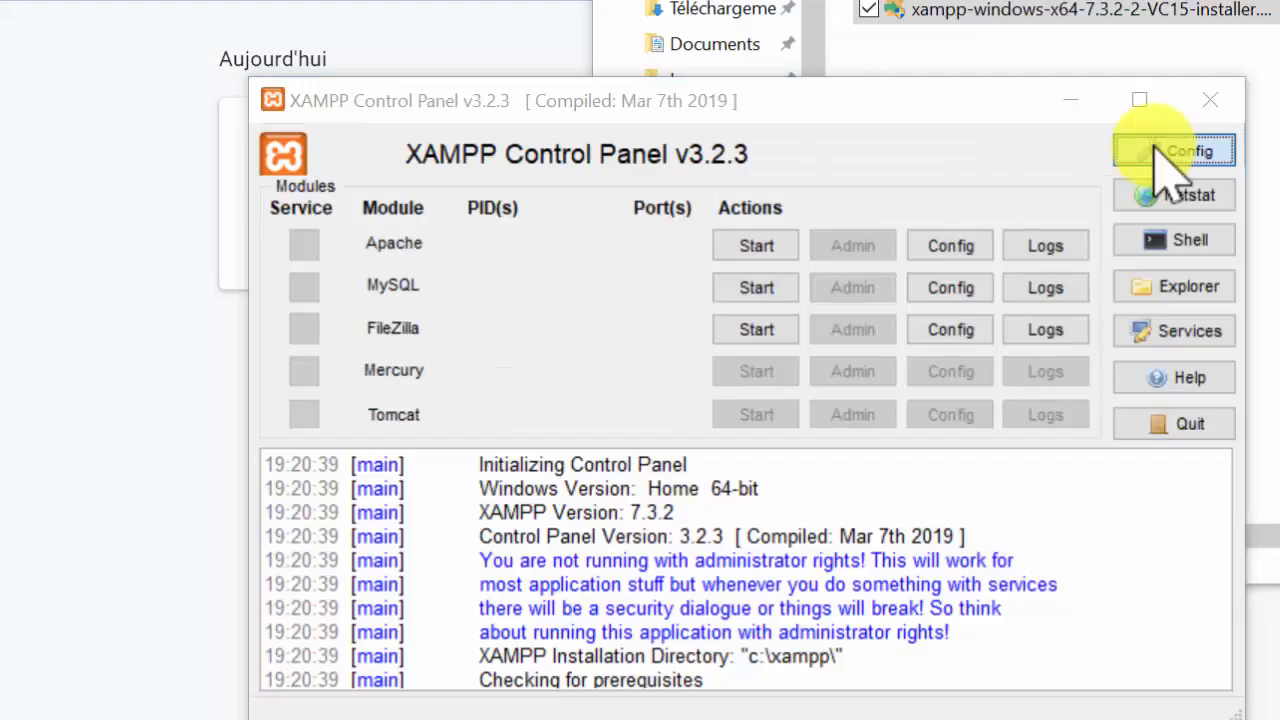
# Examine the Control Panel configuration, including the editor, module autostart options and Apache's main and SSL ports, leaving everything unchanged.
pyautogui.click(800, 205)
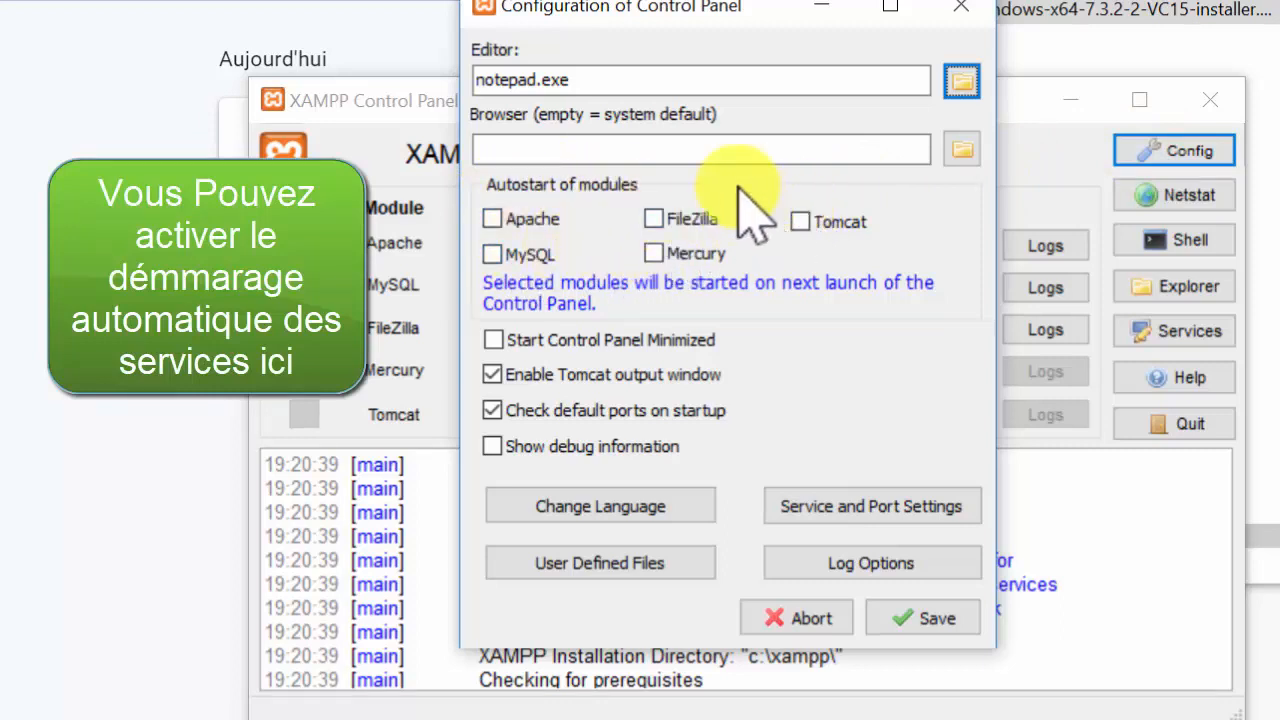
pyautogui.doubleClick(585, 80)
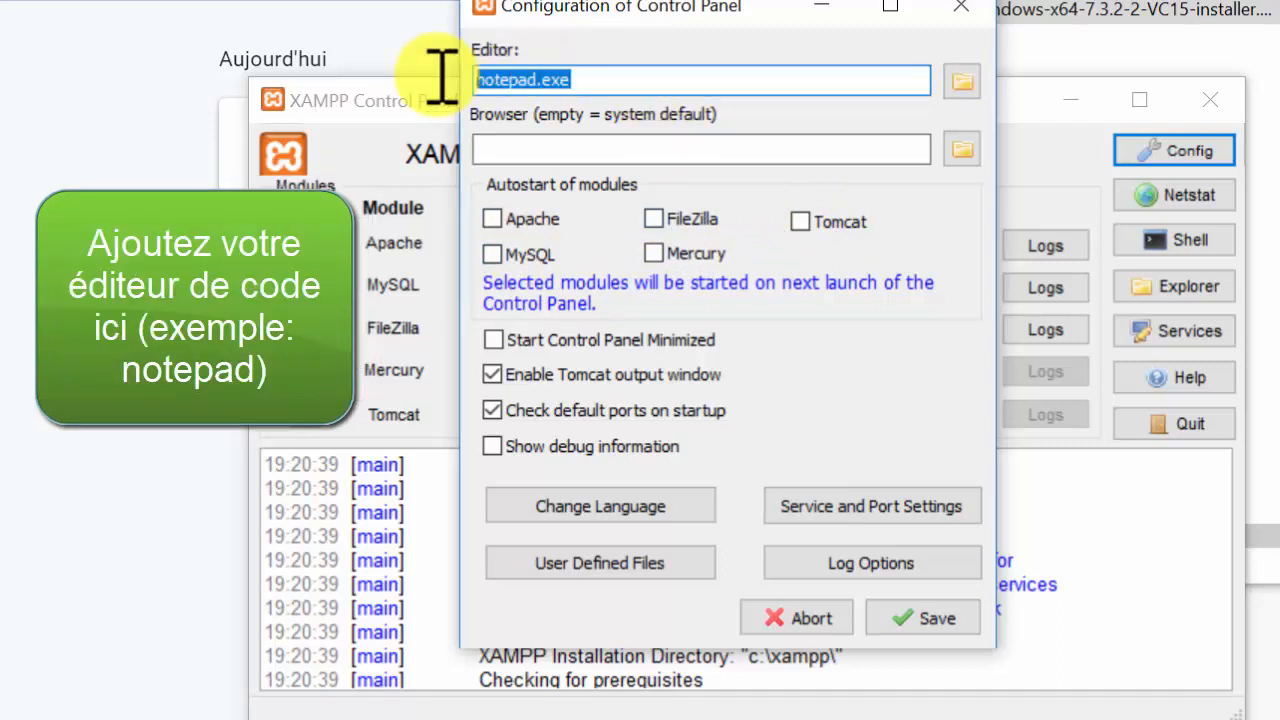
pyautogui.click(516, 82)
pyautogui.doubleClick(516, 82)
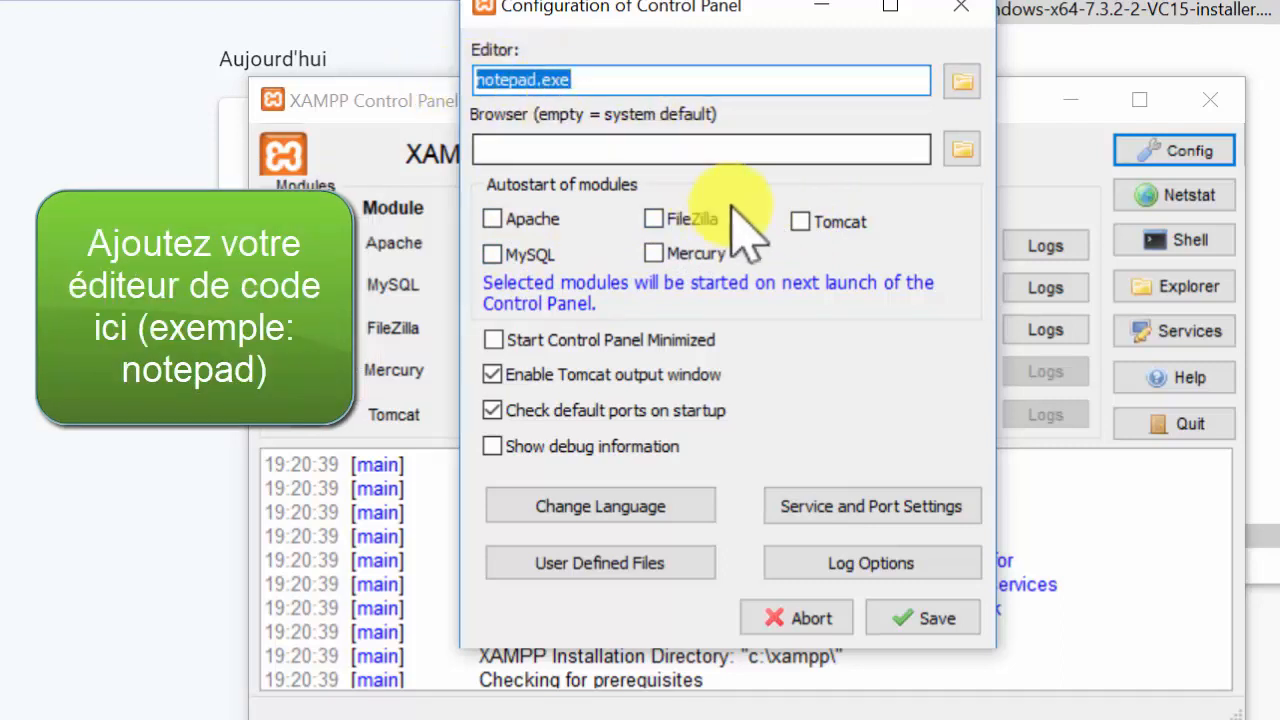
pyautogui.click(857, 502)
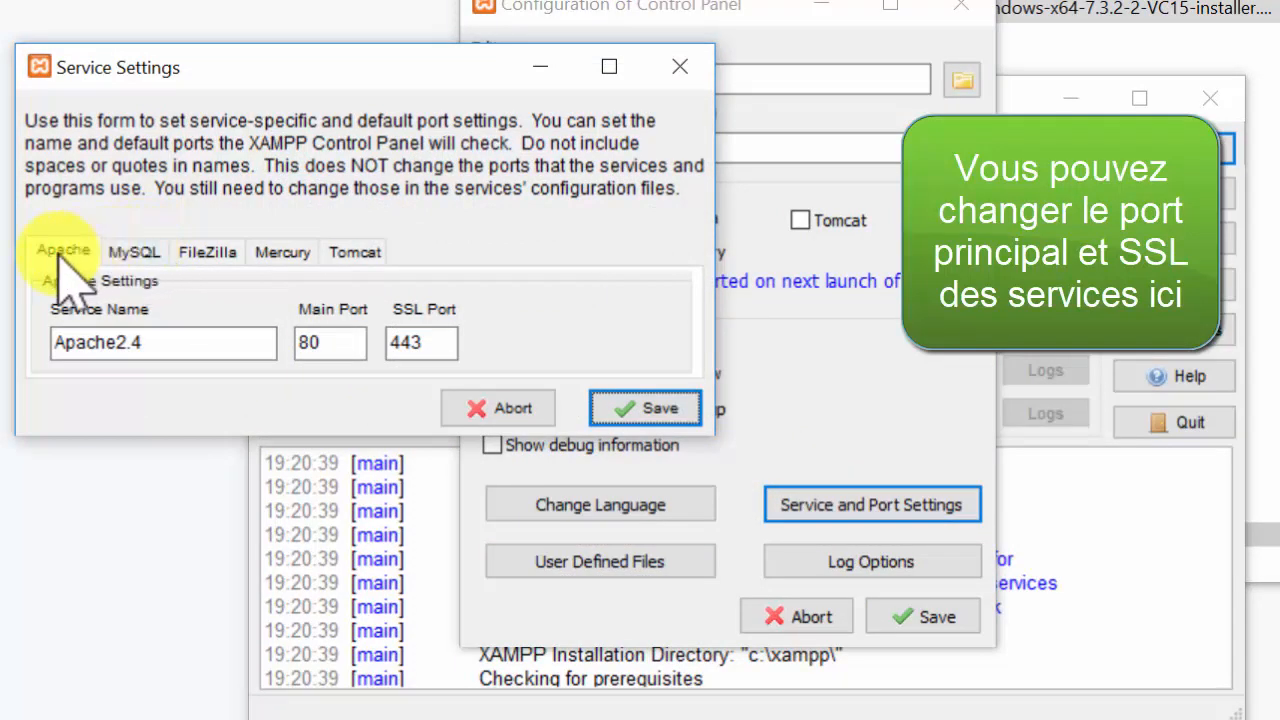
pyautogui.doubleClick(310, 342)
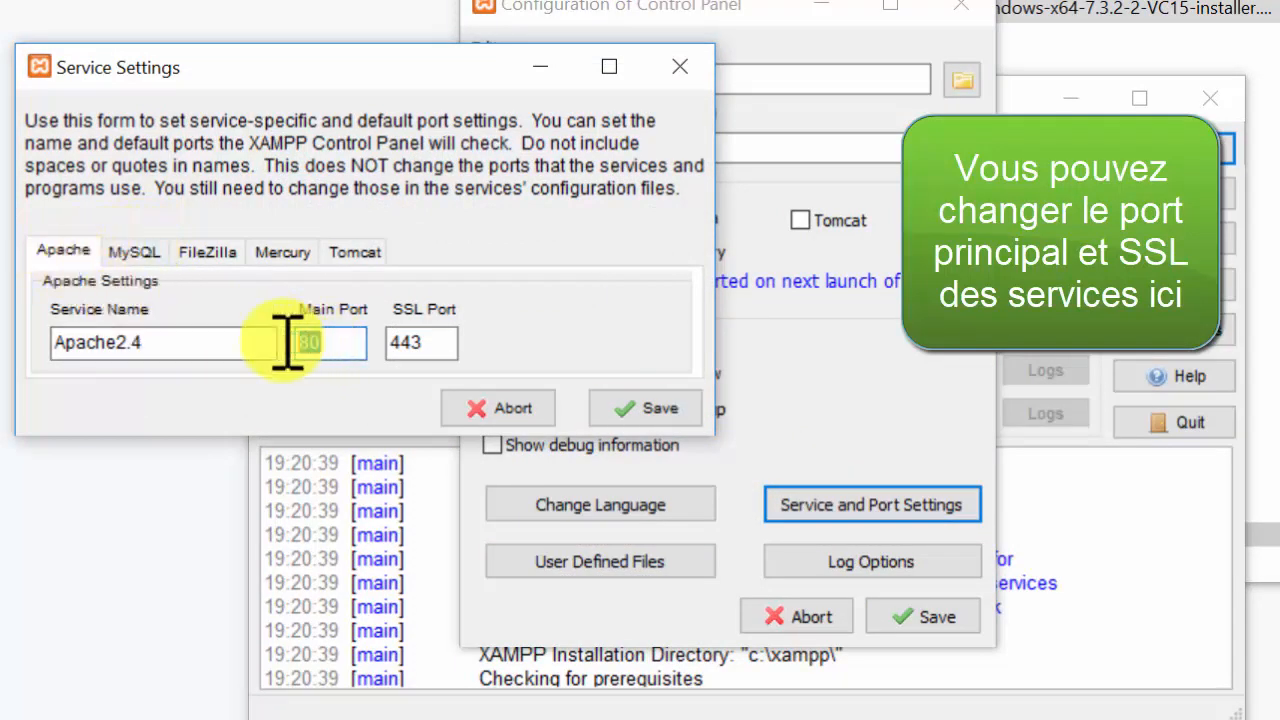
pyautogui.doubleClick(424, 342)
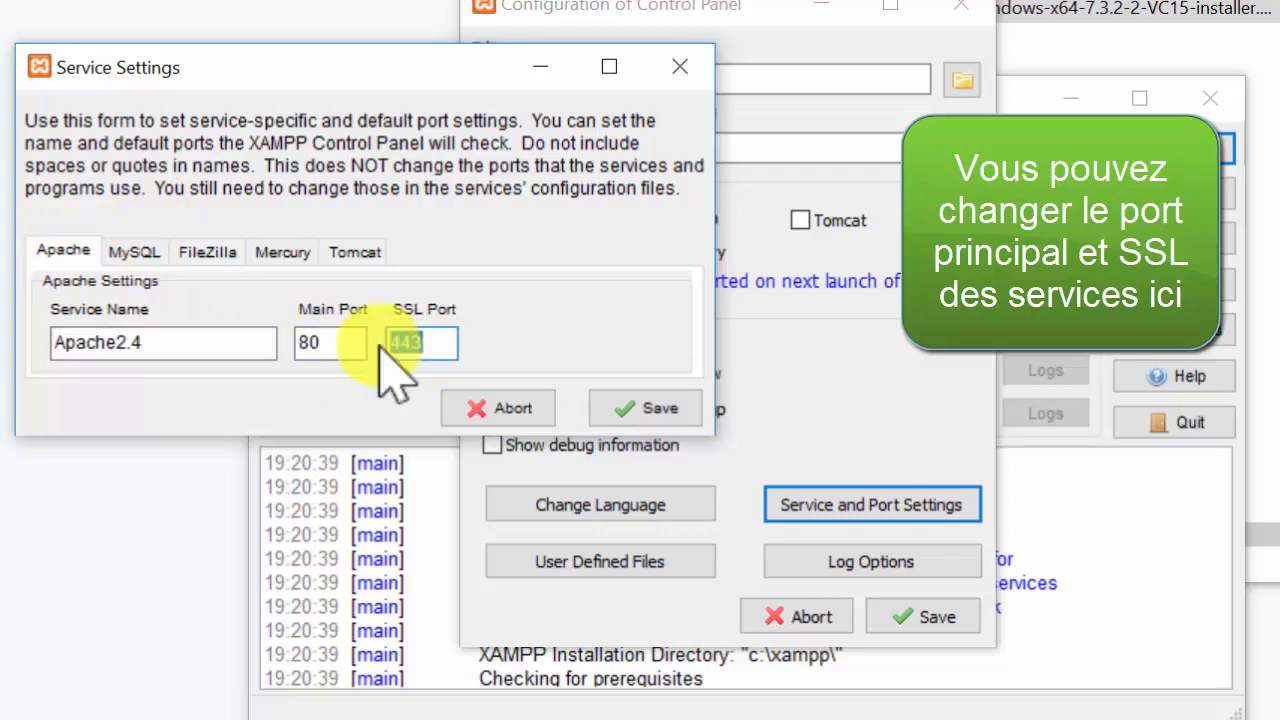
pyautogui.click(332, 342)
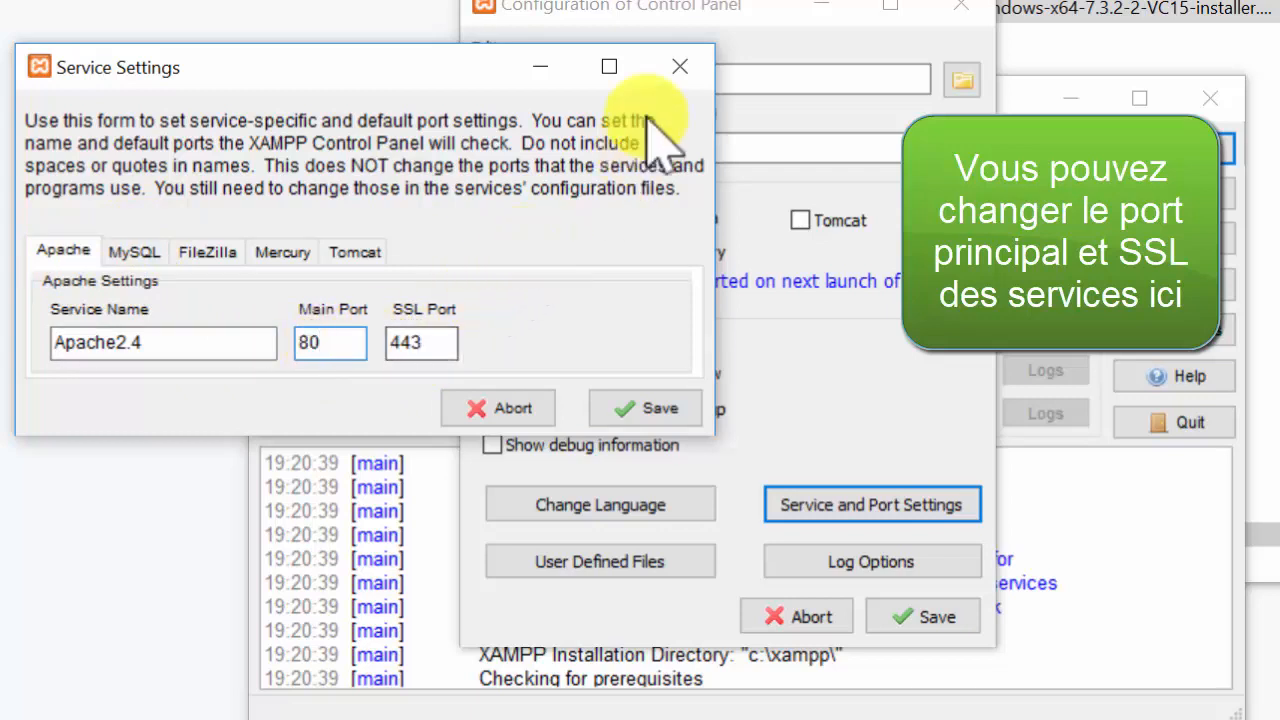
pyautogui.click(676, 66)
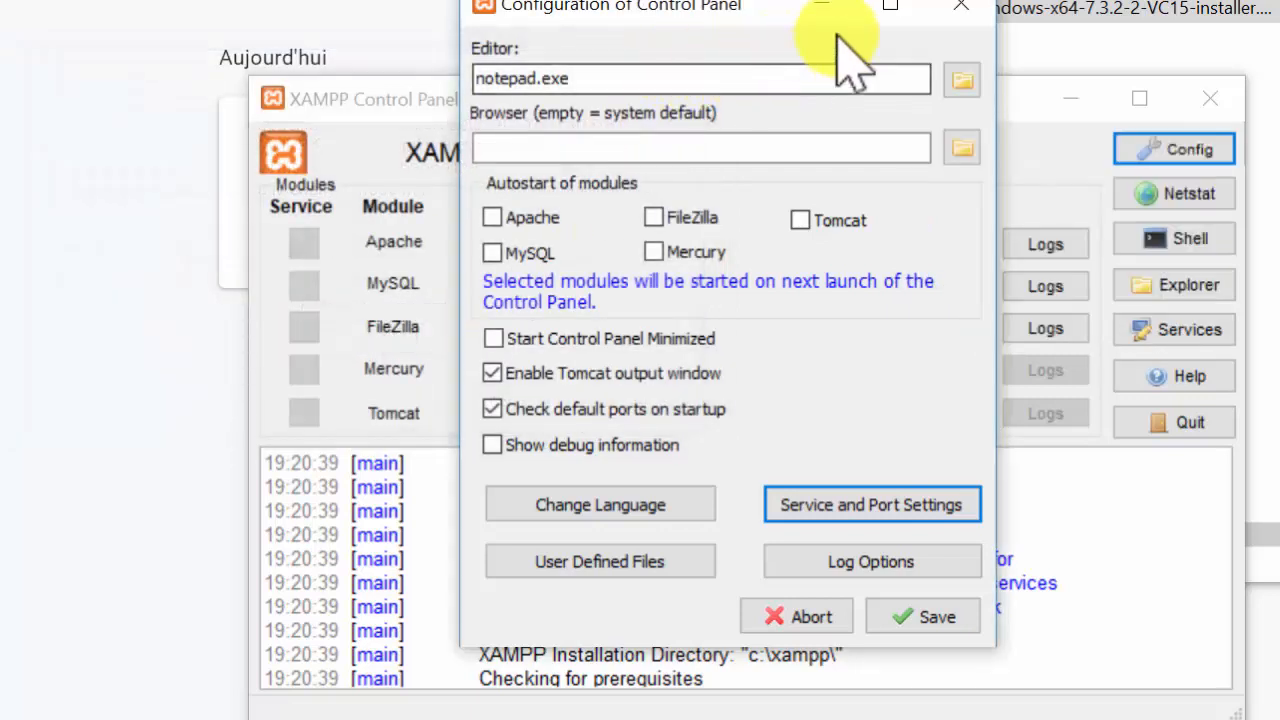
pyautogui.click(962, 8)
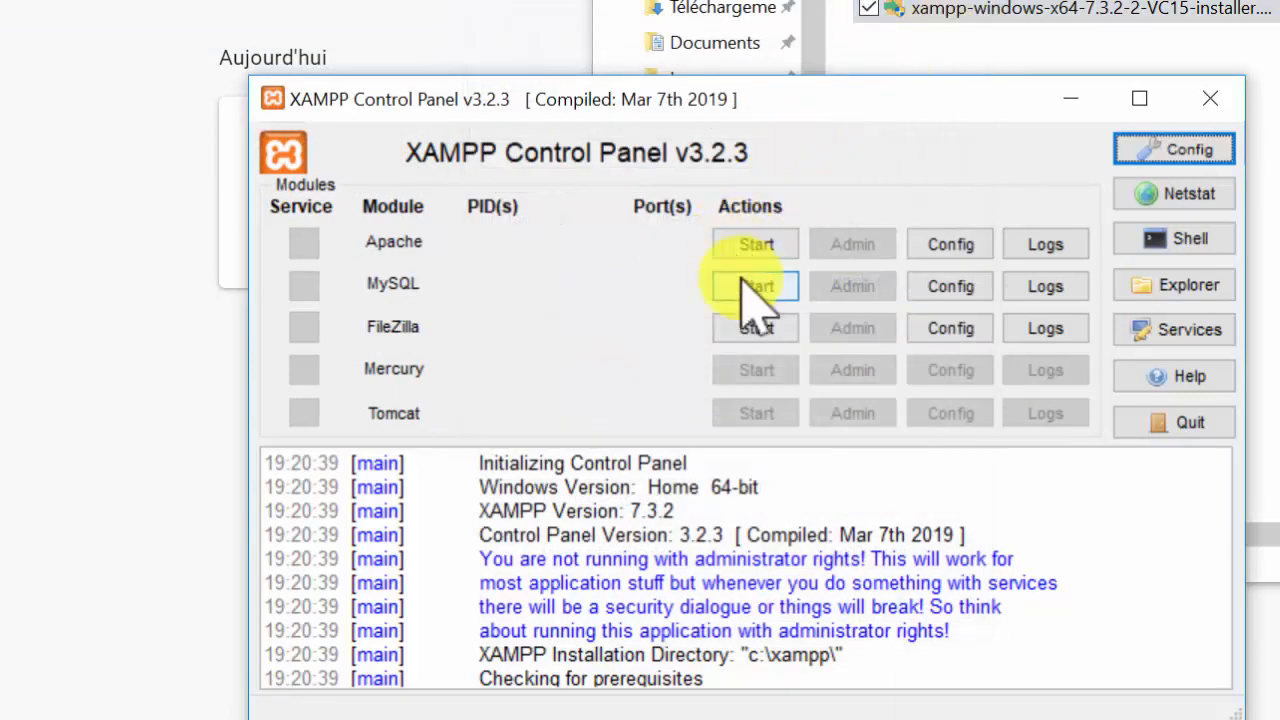
# Start the Apache and MySQL modules, allowing mysqld.exe through the firewall on public networks.
pyautogui.click(757, 245)
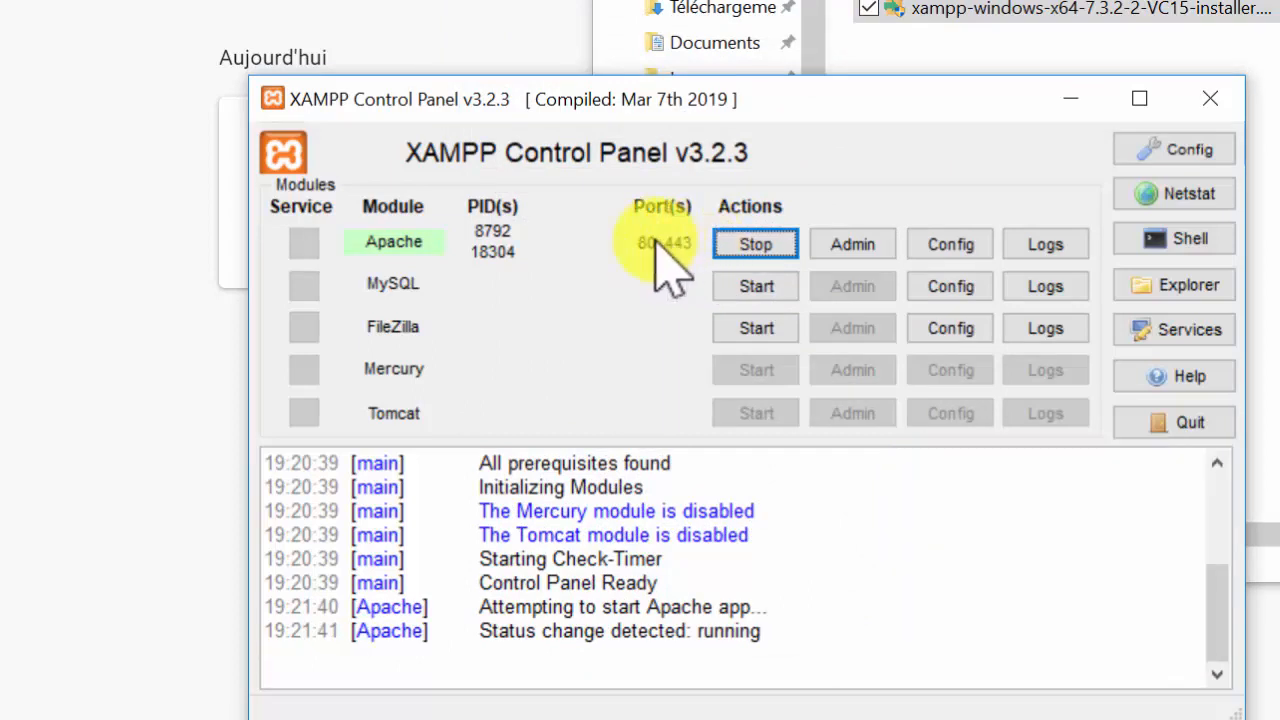
pyautogui.click(756, 286)
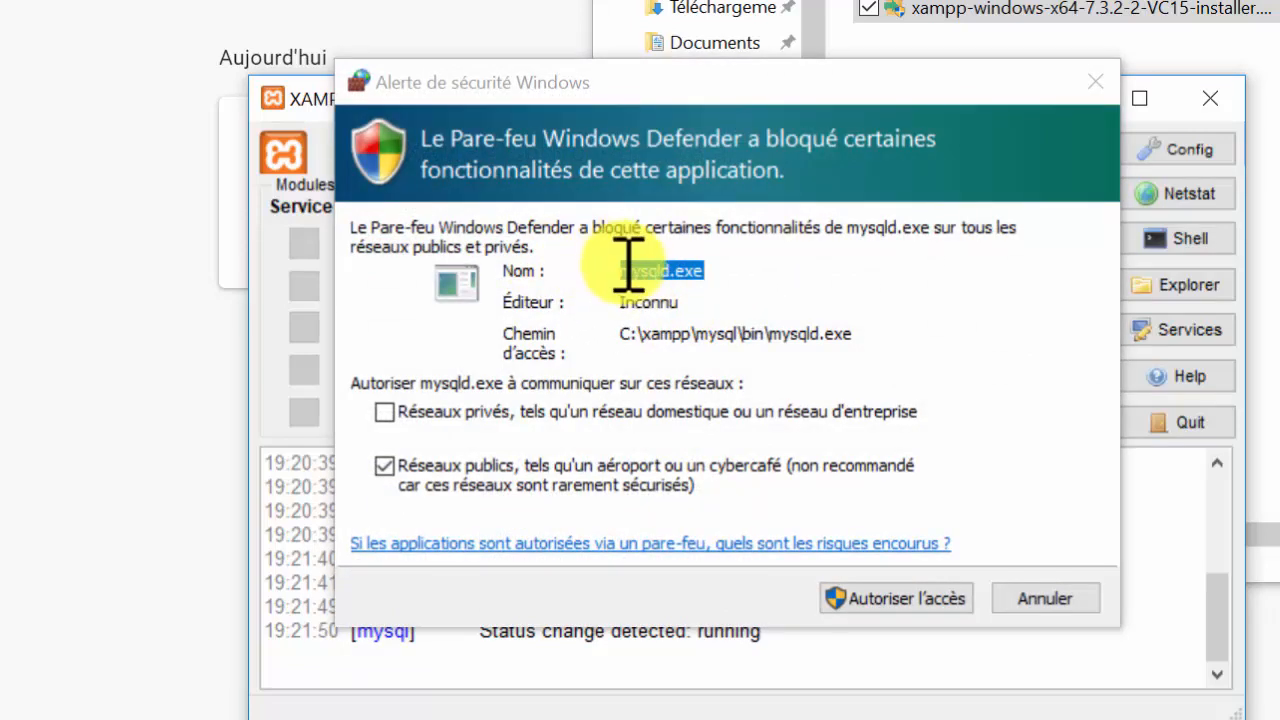
pyautogui.click(905, 599)
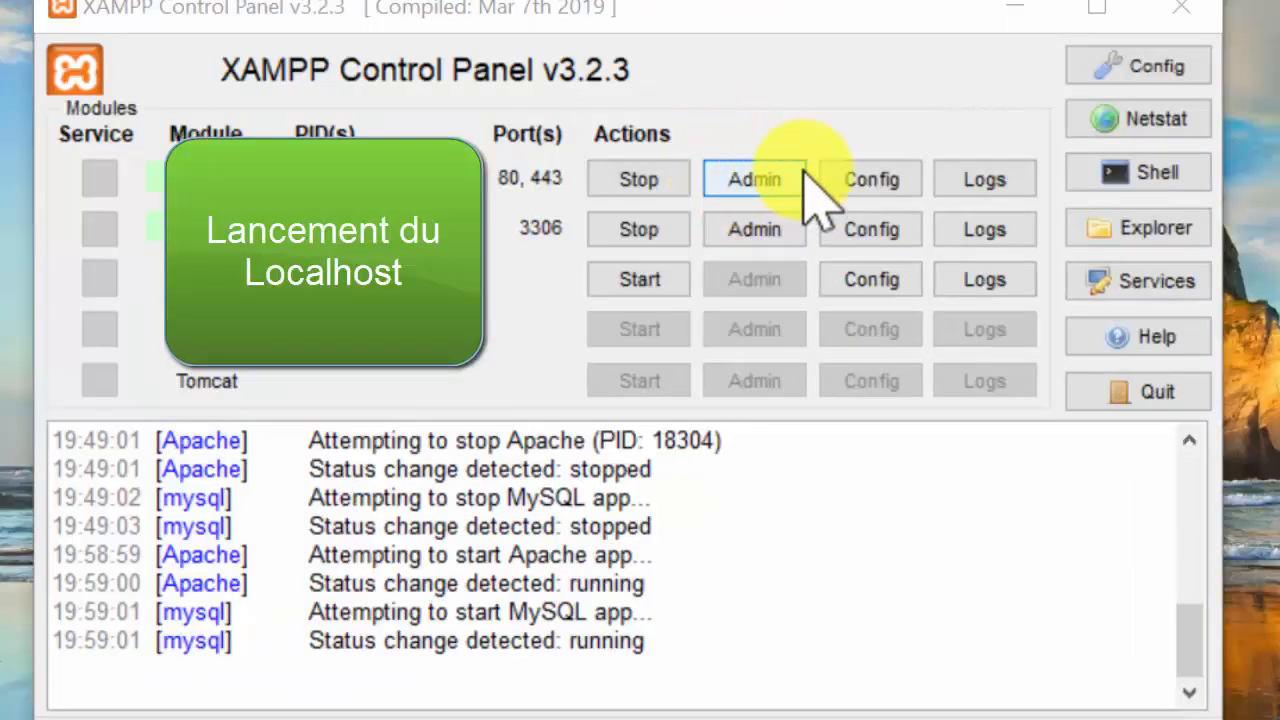
# Open Apache's admin page at localhost/dashboard in the browser.
pyautogui.click(760, 180)
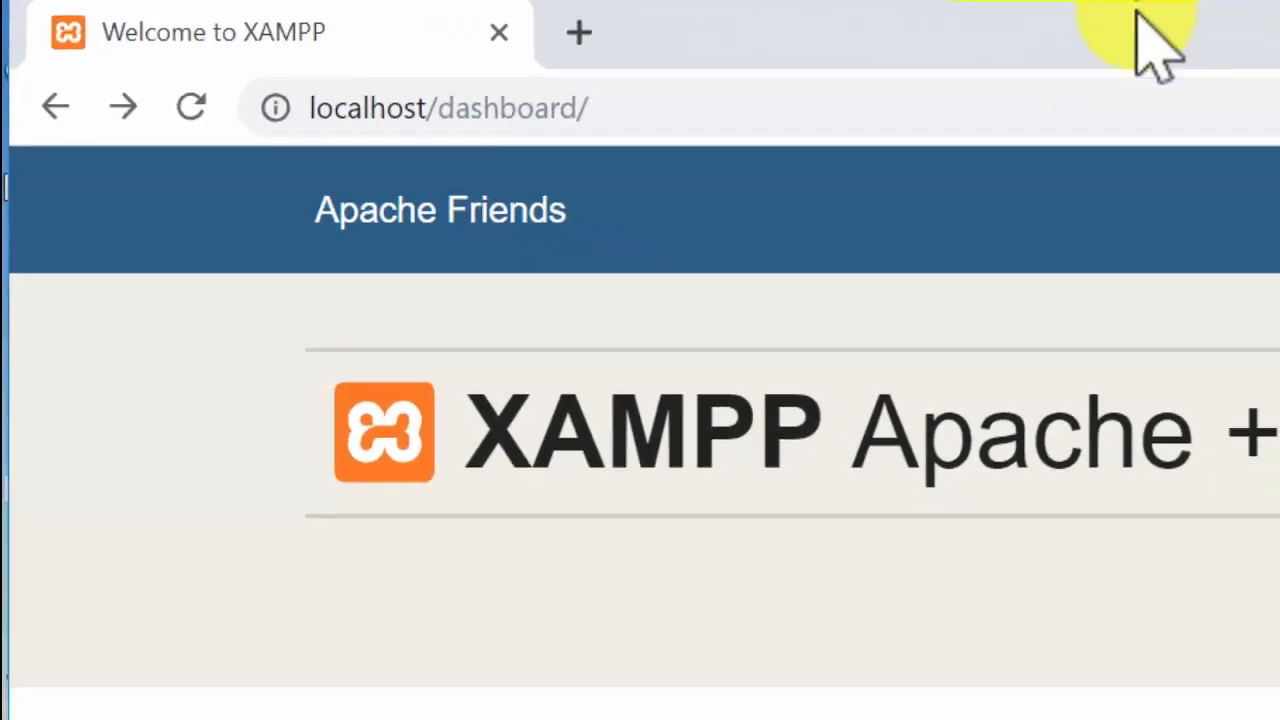